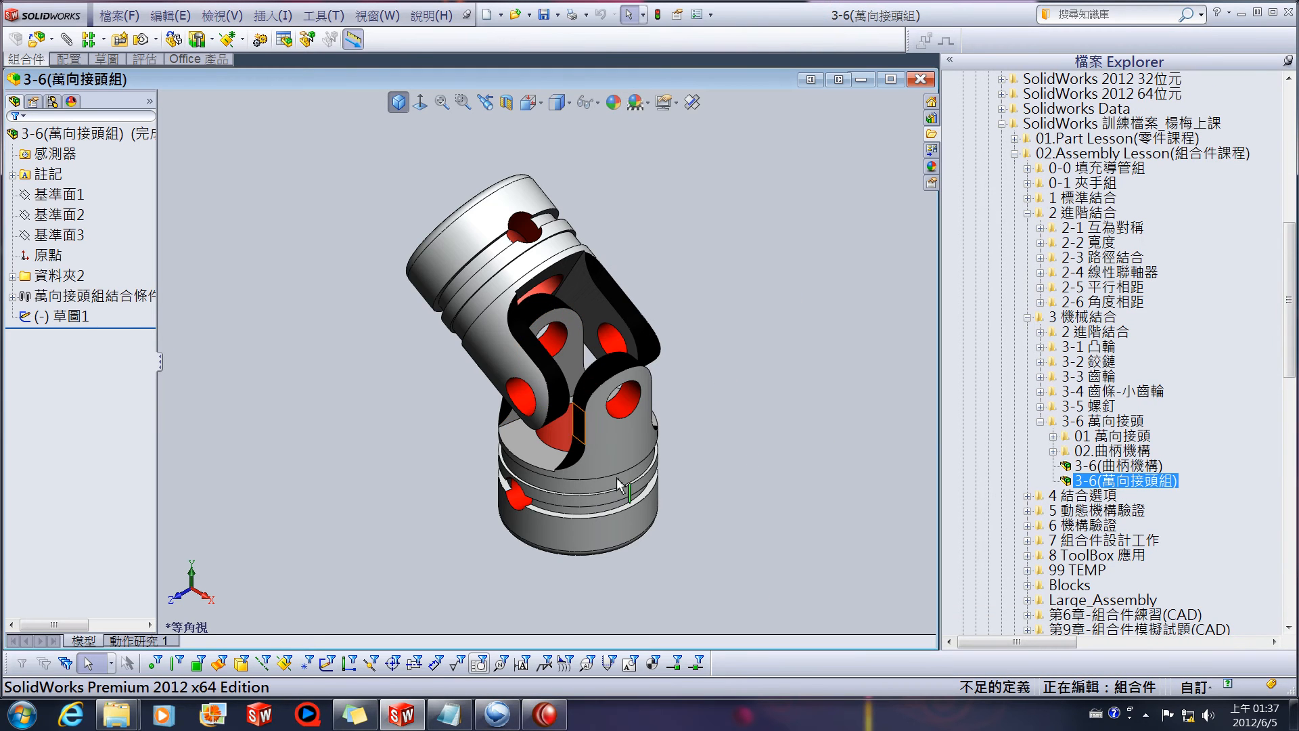
# - Turn the lower yoke of the finished universal joint and examine from several angles how both yokes rotate together
pyautogui.moveTo(566, 531); pyautogui.dragTo(460, 457)
pyautogui.moveTo(677, 367); pyautogui.dragTo(644, 452, button='middle')
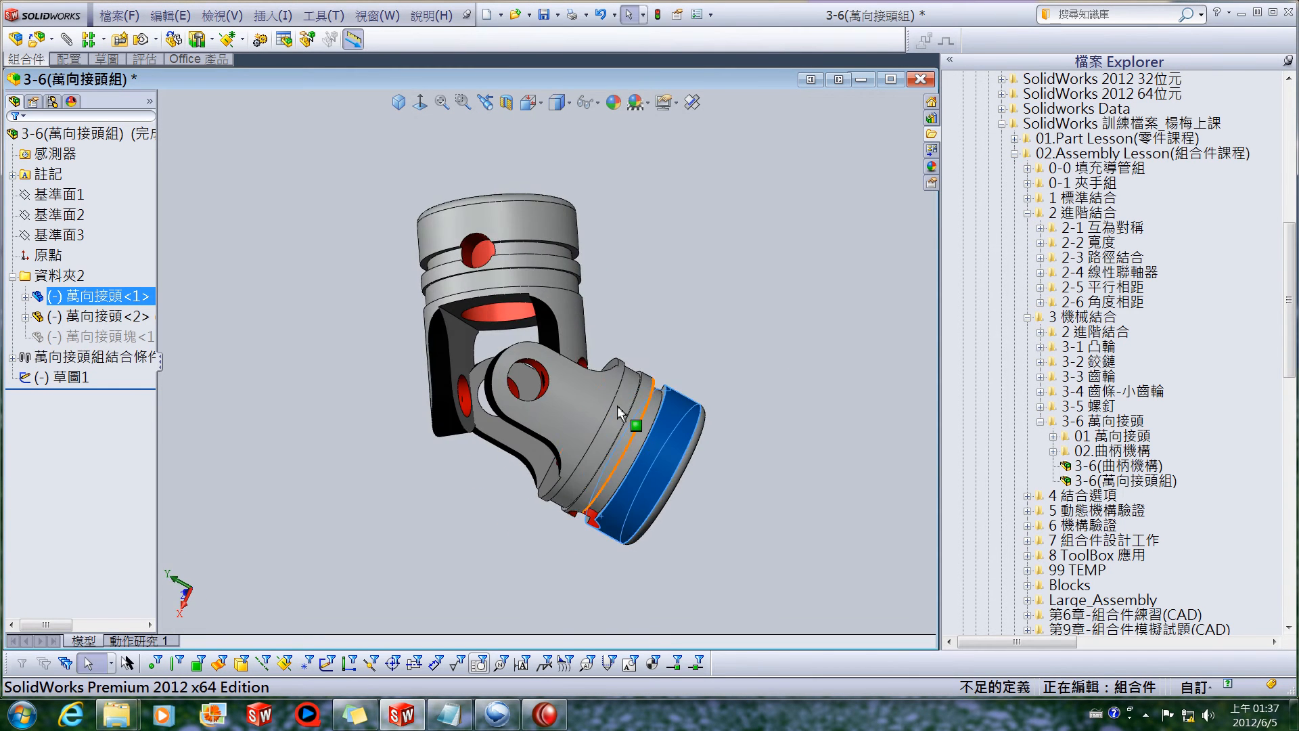
pyautogui.moveTo(636, 406); pyautogui.dragTo(546, 551, button='middle')
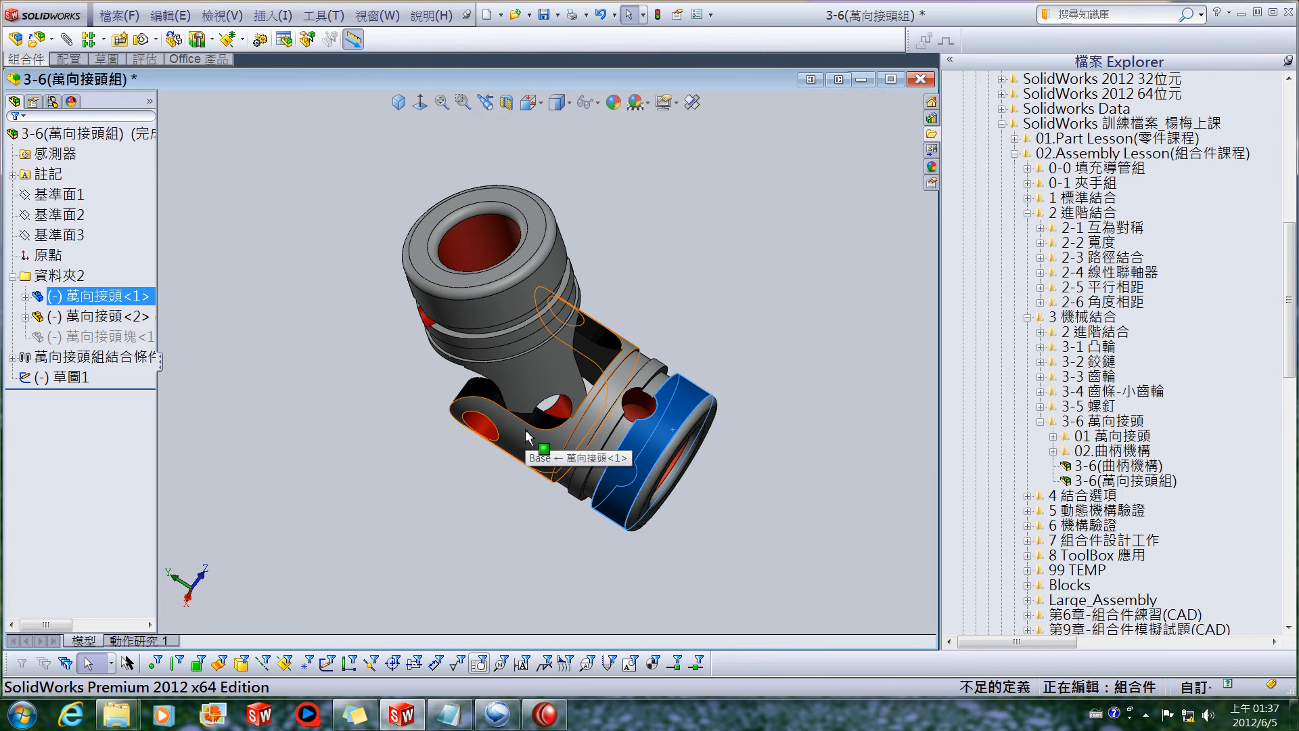
pyautogui.click(398, 103)
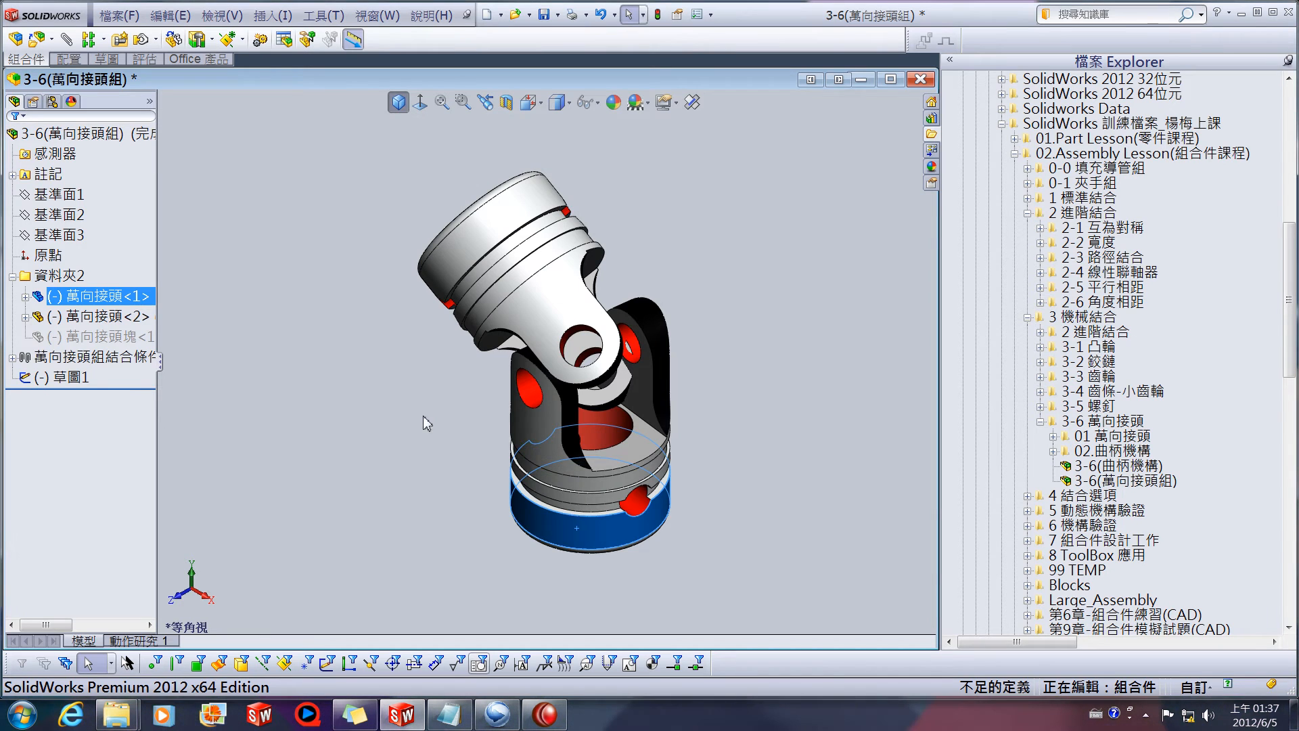
pyautogui.moveTo(582, 534); pyautogui.dragTo(653, 483)
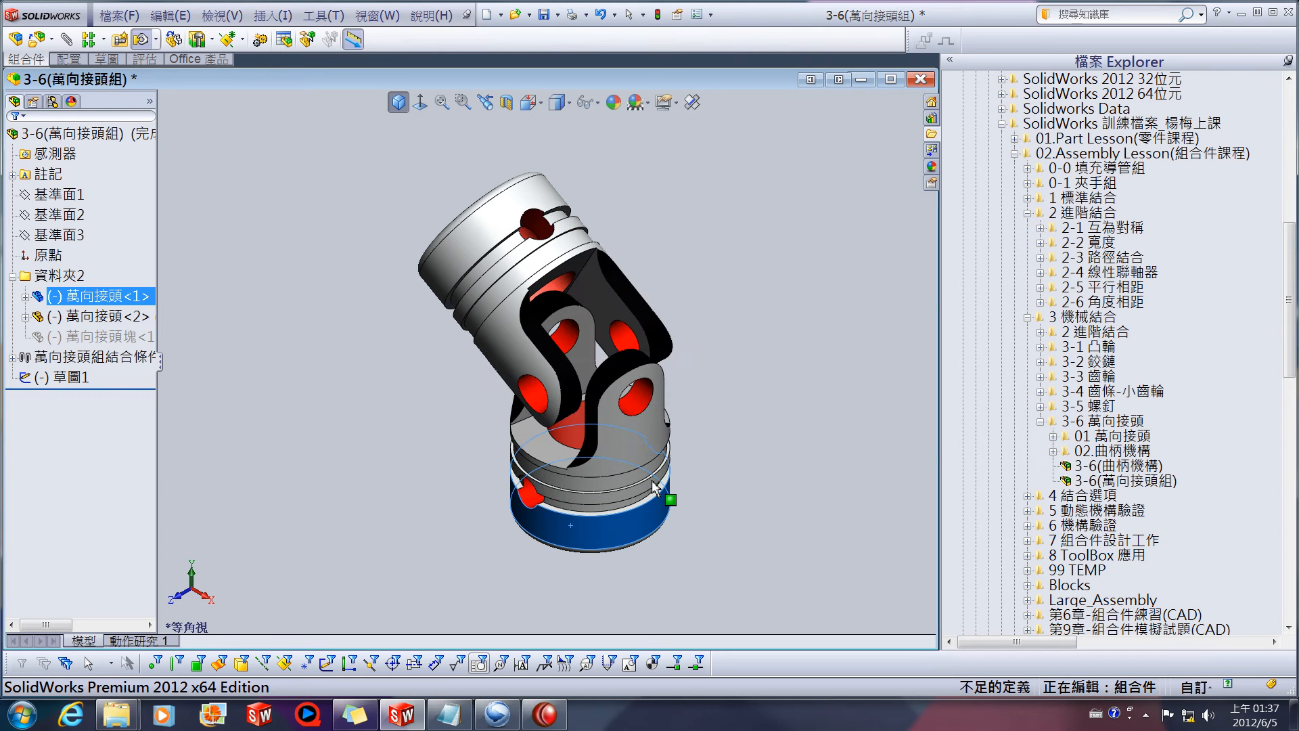
# - Activate the 練習 configuration and move the upper yoke away from the lower yoke
pyautogui.click(360, 414)
pyautogui.click(52, 103)
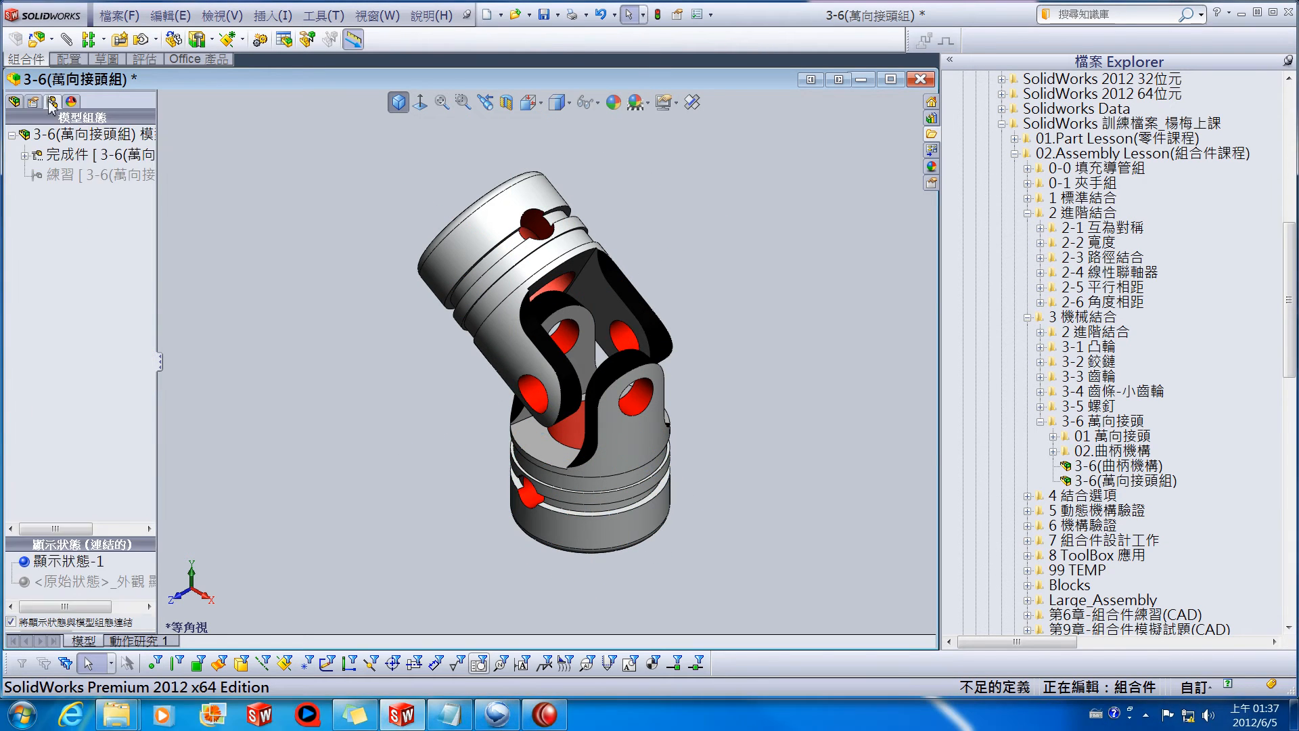
pyautogui.doubleClick(64, 175)
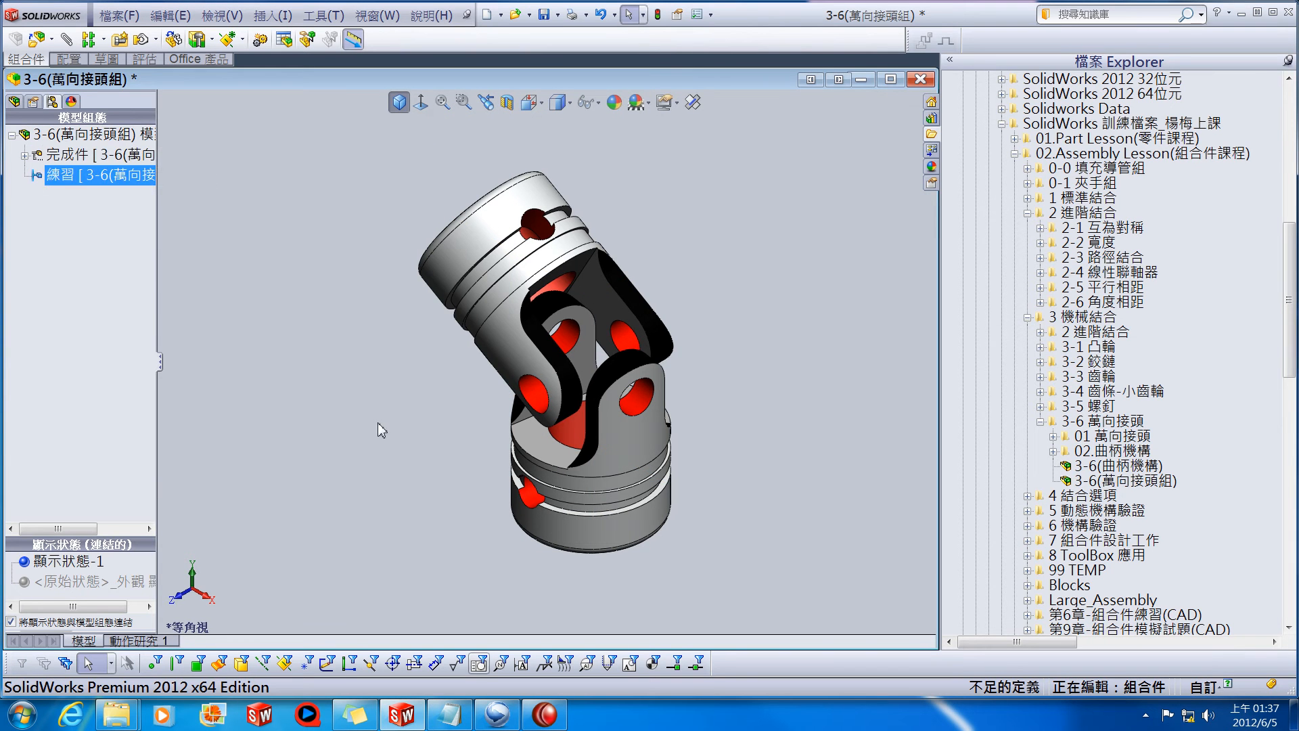
pyautogui.moveTo(455, 247); pyautogui.dragTo(389, 144)
pyautogui.click(302, 338)
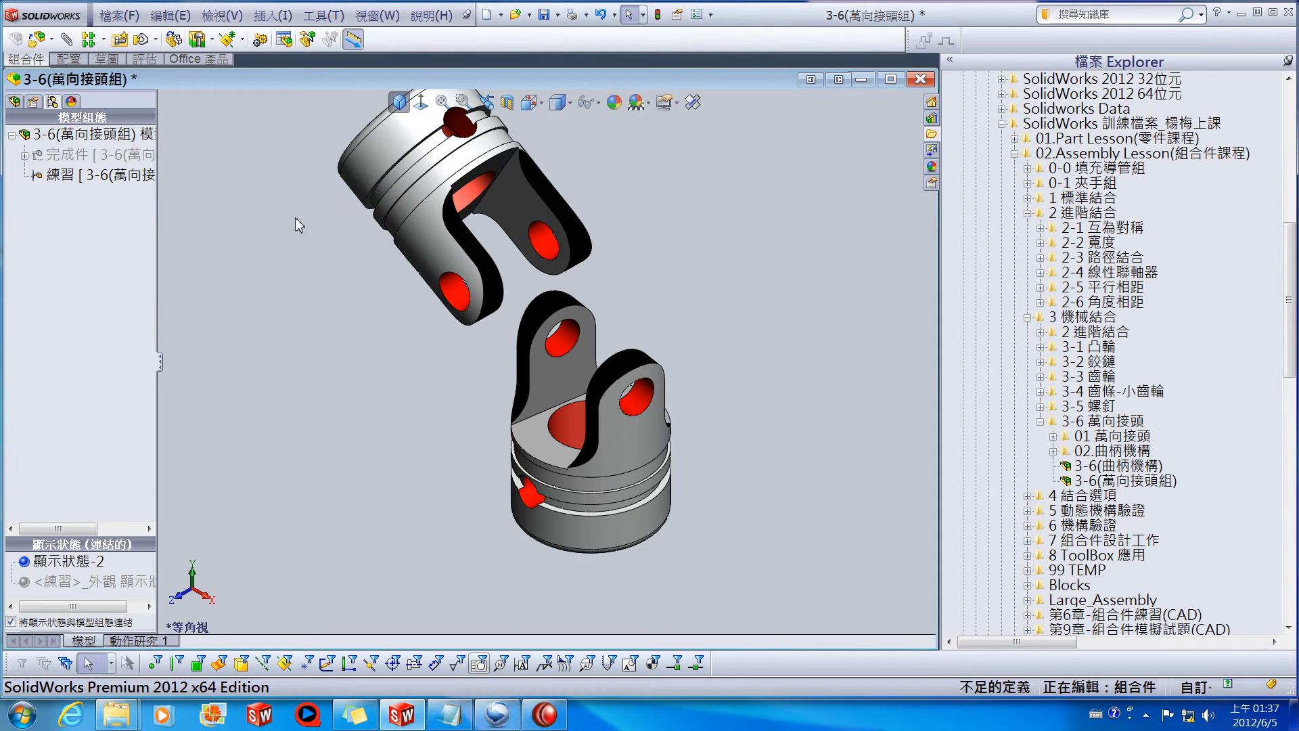
# - Add a universal joint mate between the outer cylindrical faces of the two yokes and turn both yokes to test their linked rotation
pyautogui.press('f')
pyautogui.click(42, 39)
pyautogui.click(70, 509)
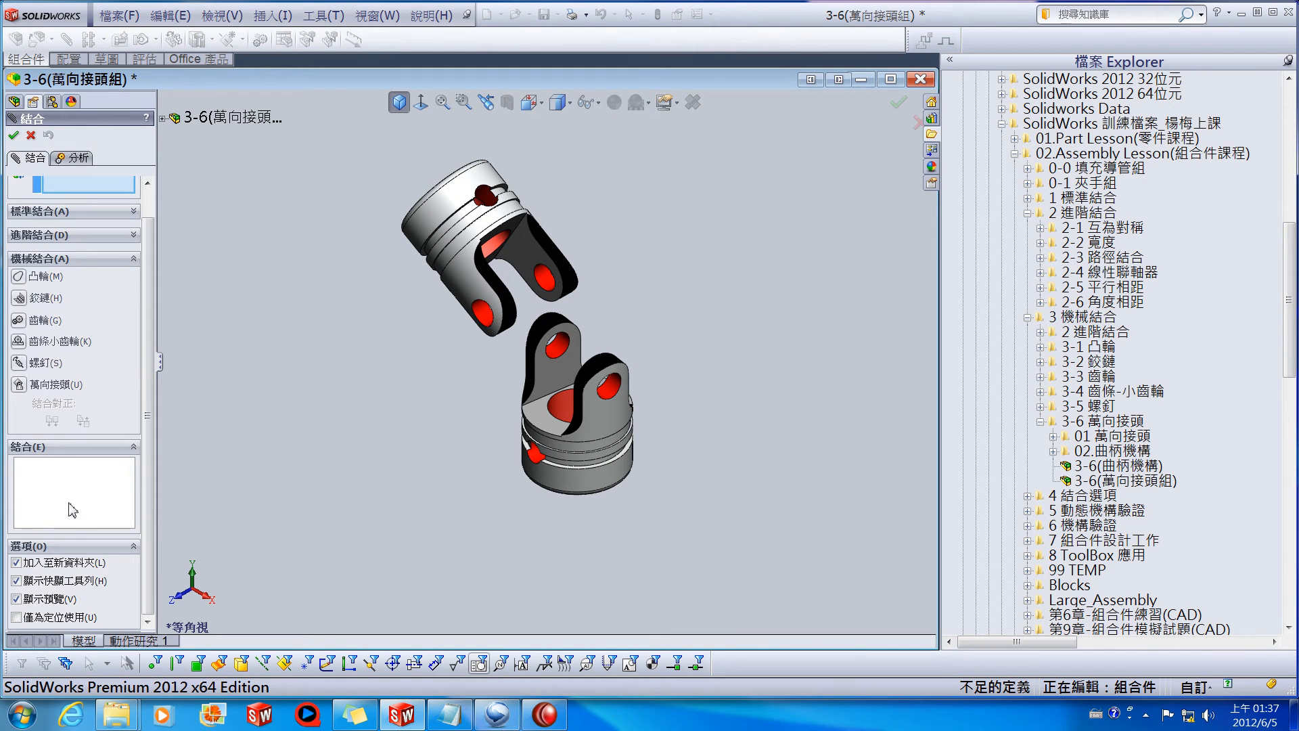
pyautogui.click(18, 385)
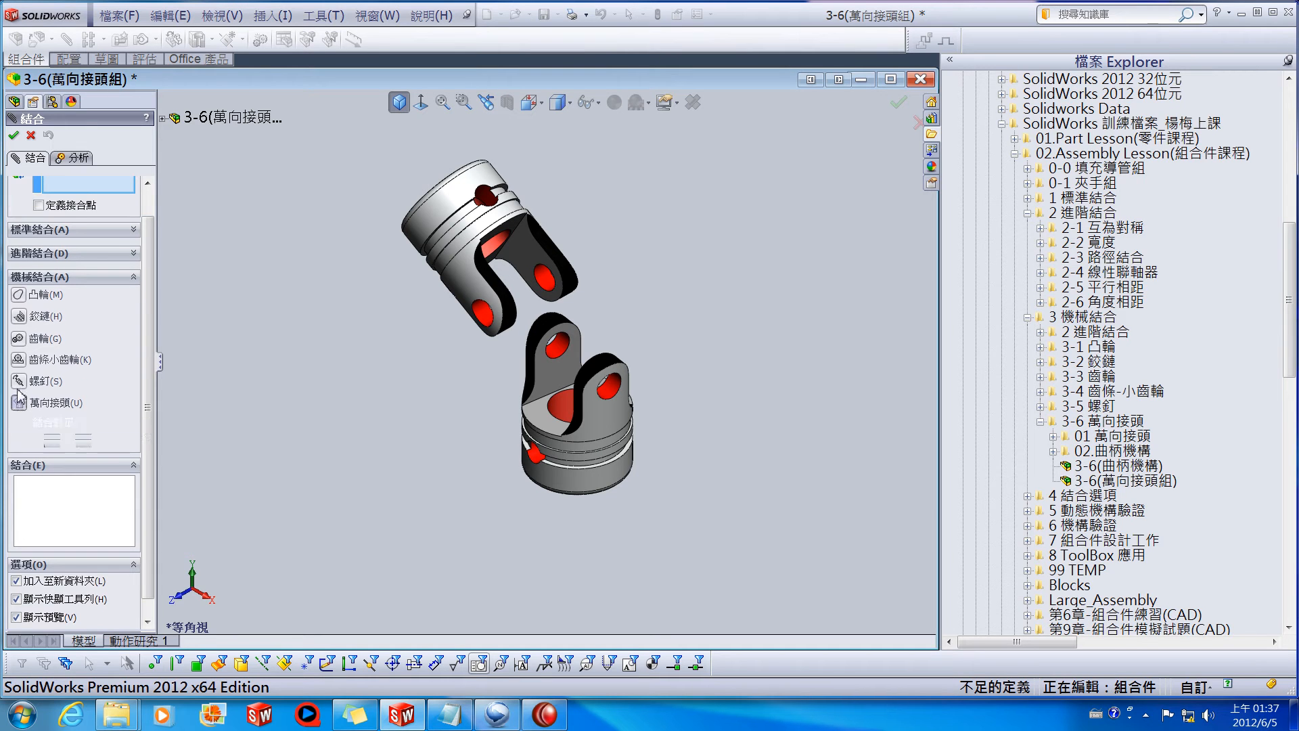
pyautogui.moveTo(153, 299); pyautogui.dragTo(153, 268)
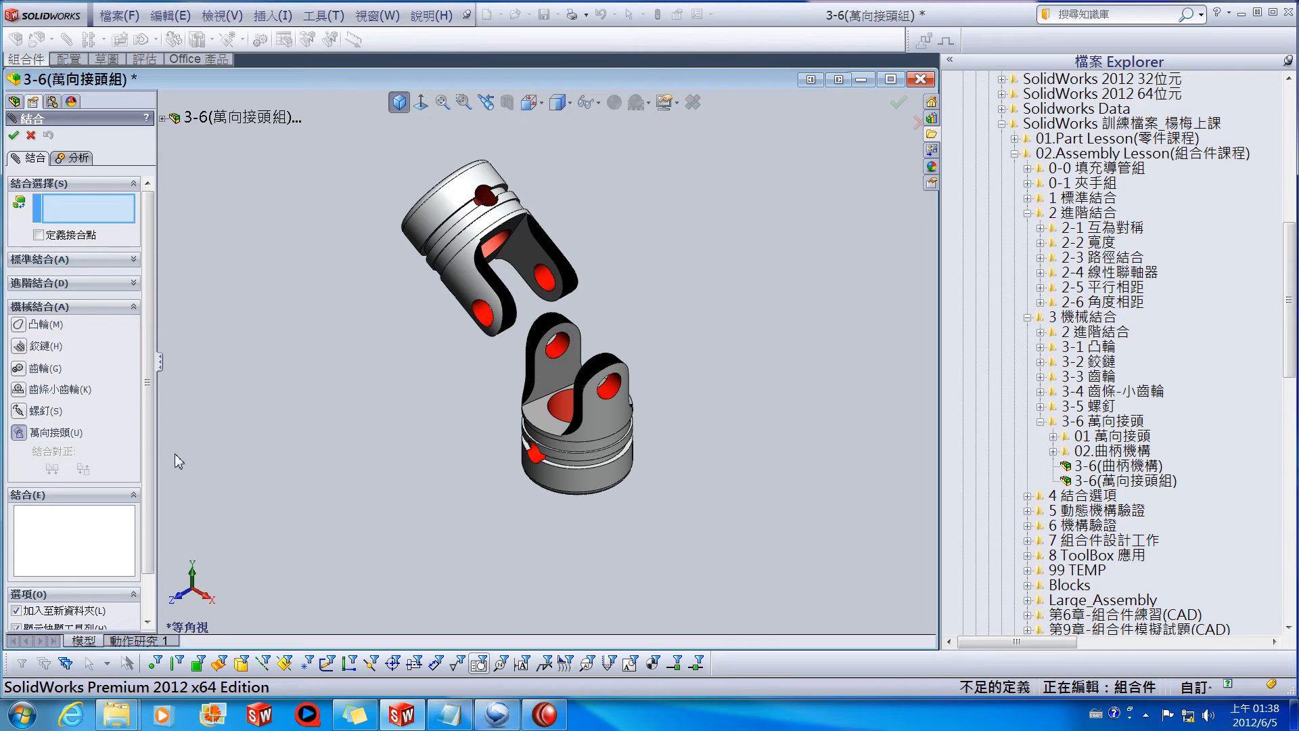
pyautogui.click(465, 278)
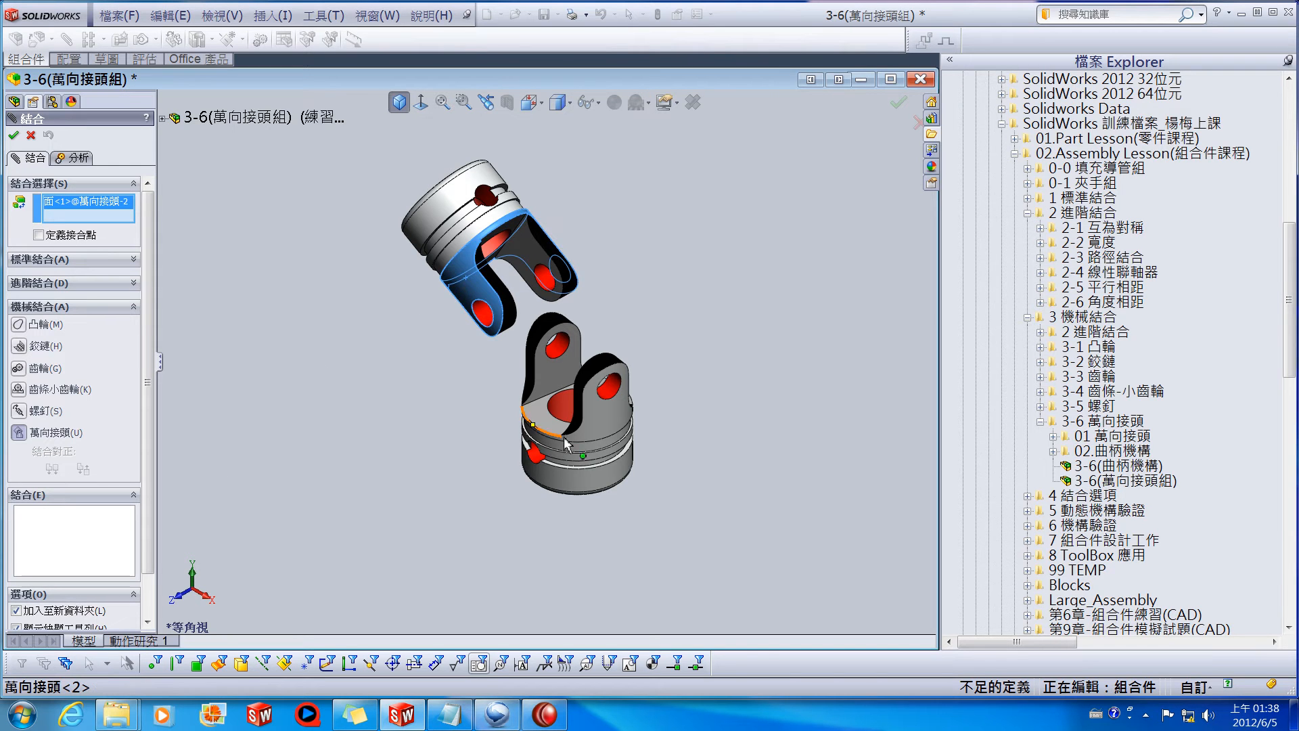
pyautogui.click(590, 417)
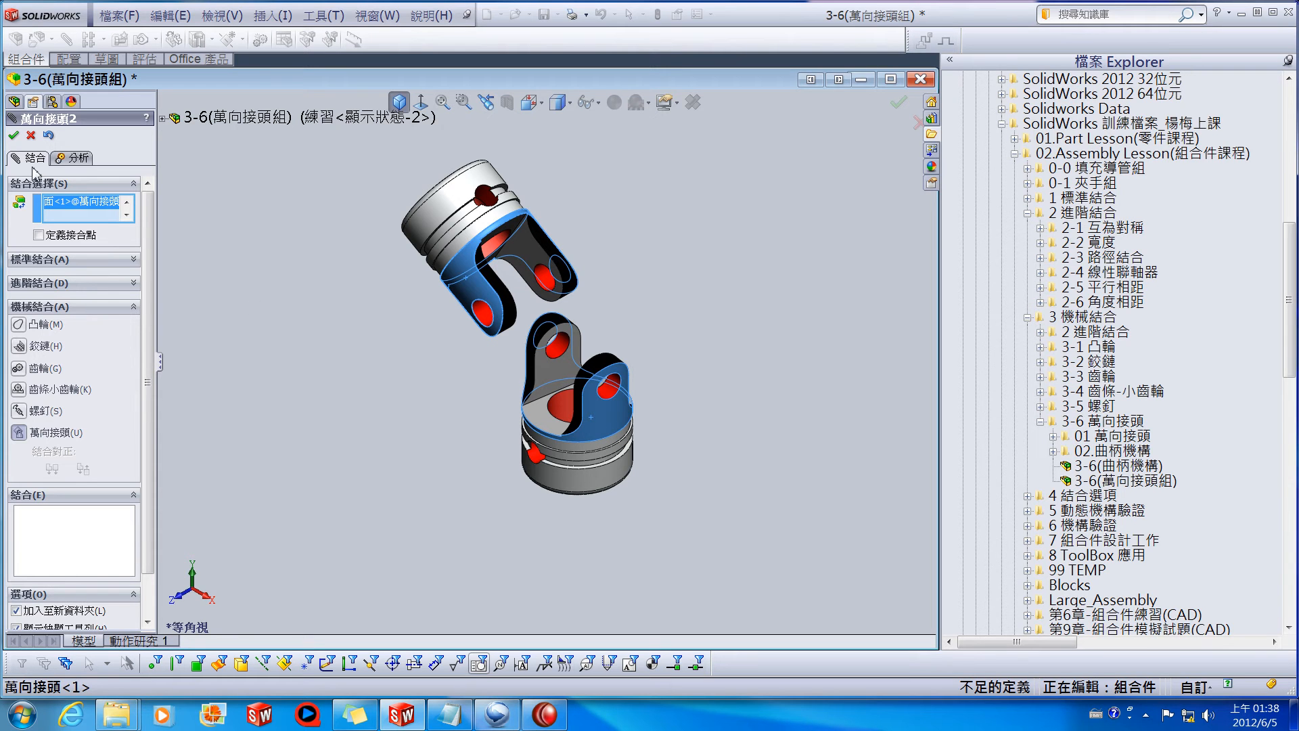
pyautogui.click(13, 136)
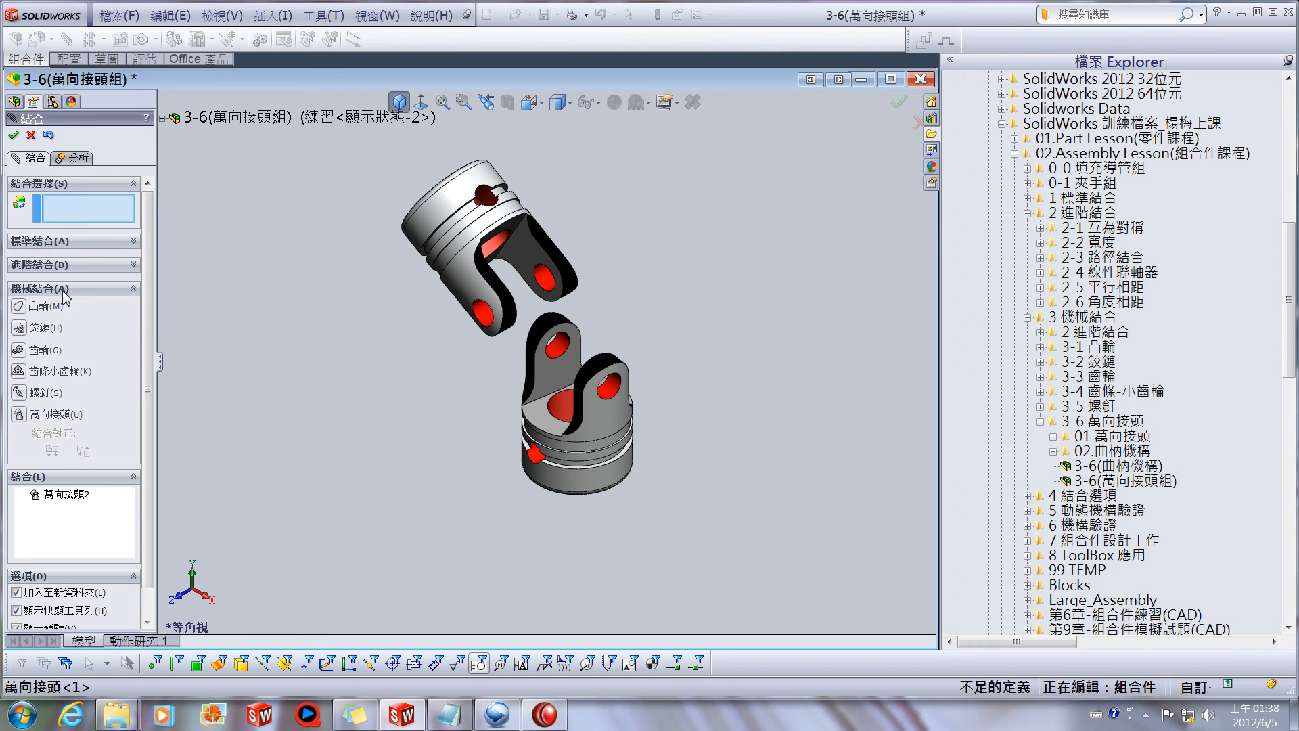
pyautogui.moveTo(582, 475); pyautogui.dragTo(542, 463)
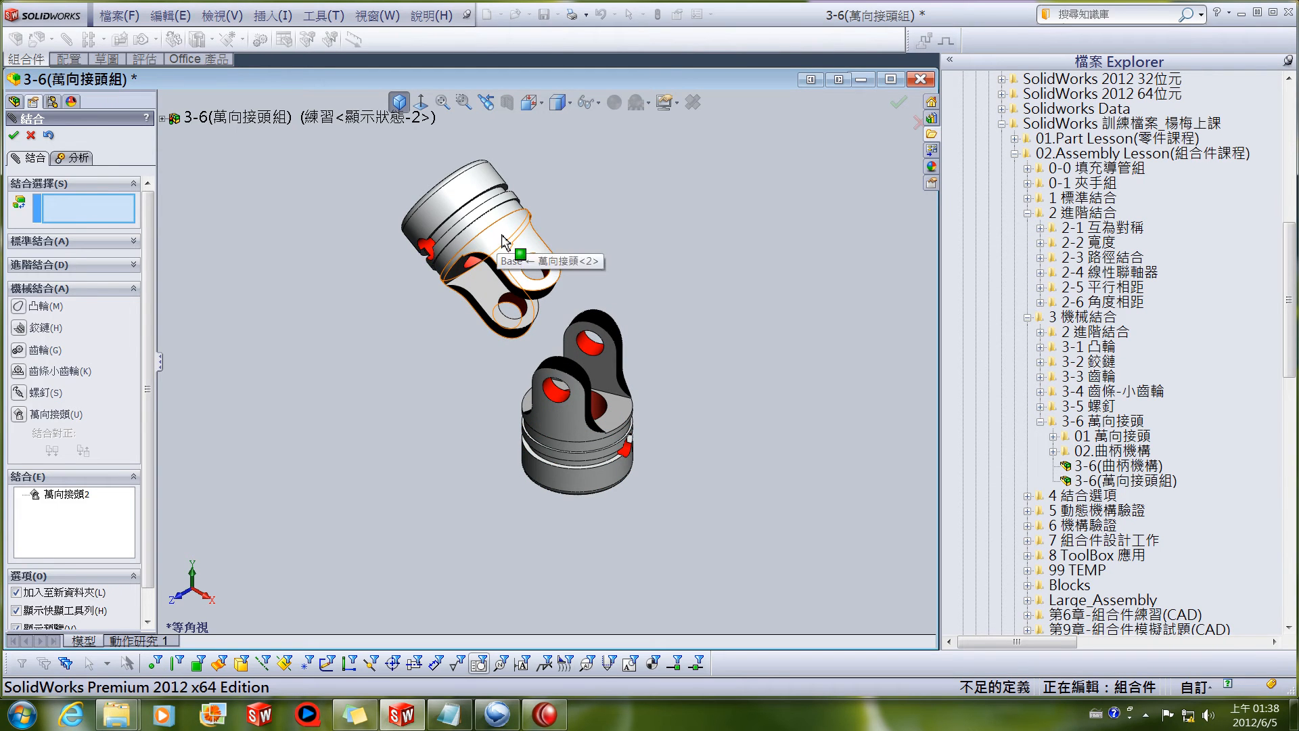
pyautogui.moveTo(528, 269); pyautogui.dragTo(488, 230)
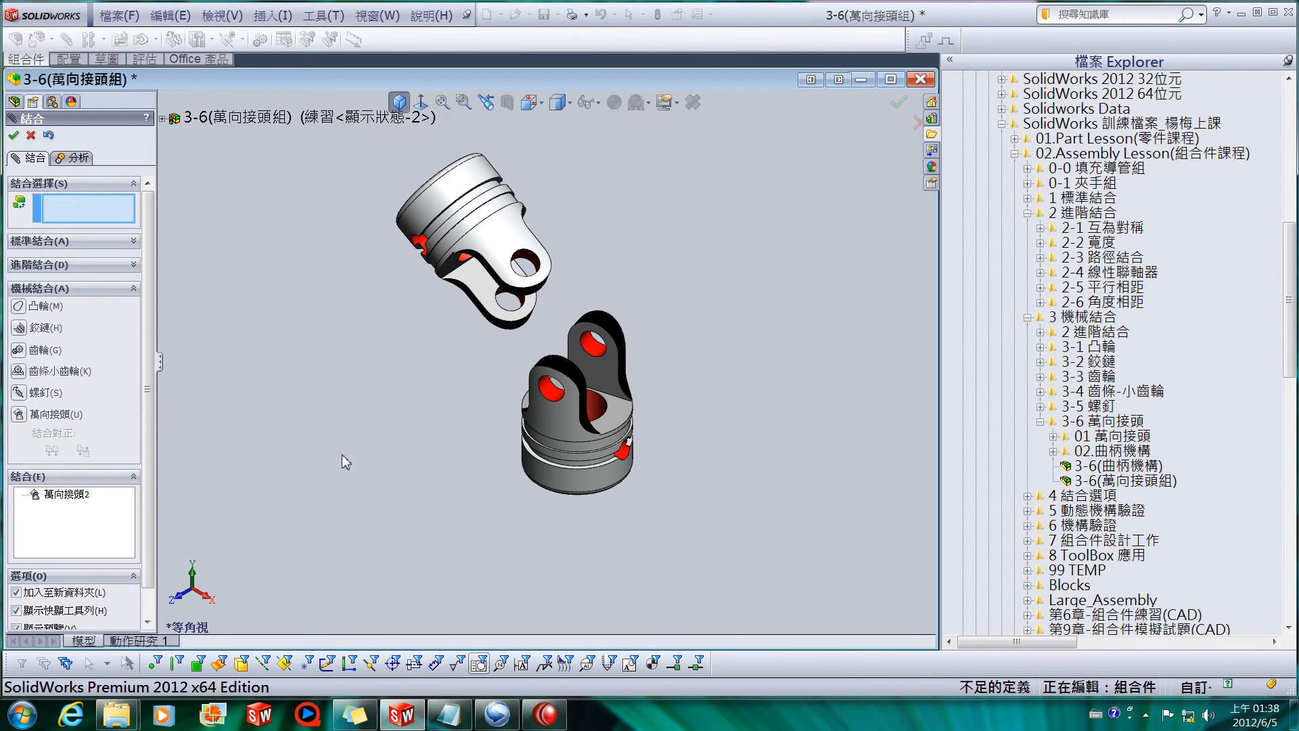
# - Display the origins and edit the universal joint mate to define its joint point at the upper yoke's origin
pyautogui.click(61, 498)
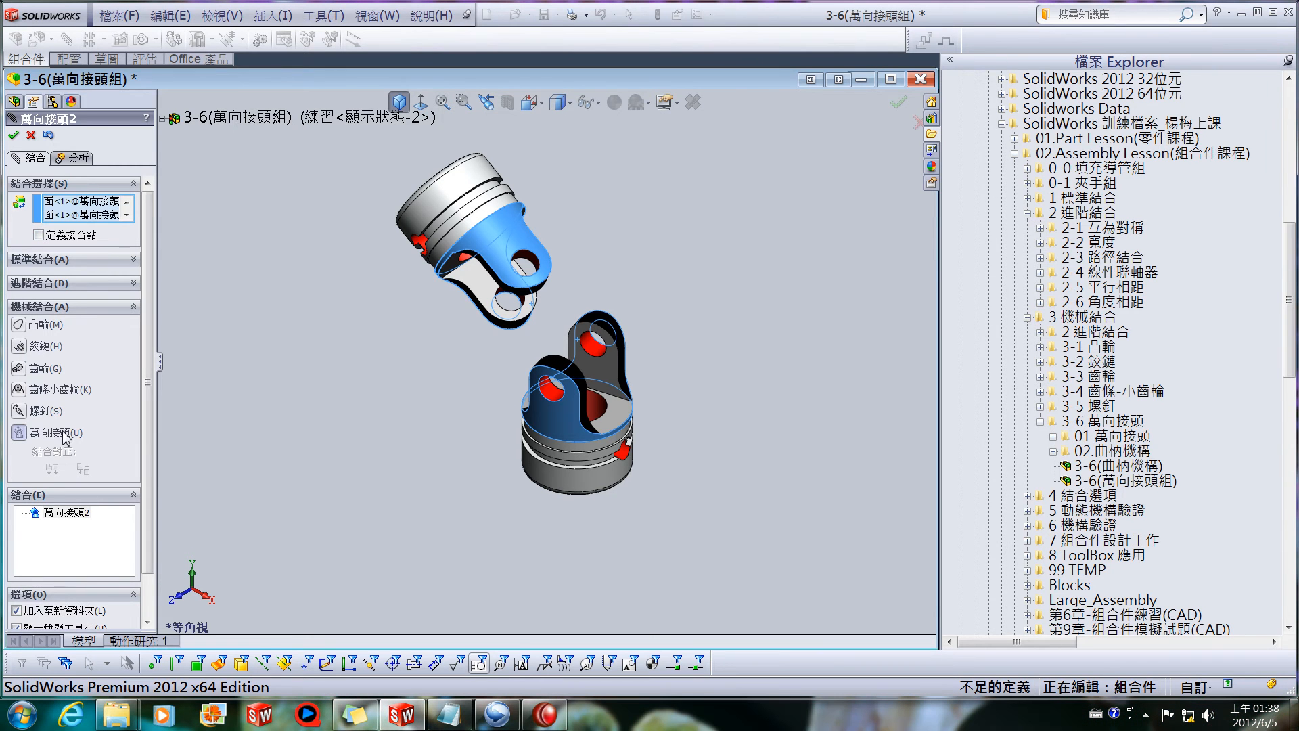
pyautogui.click(38, 235)
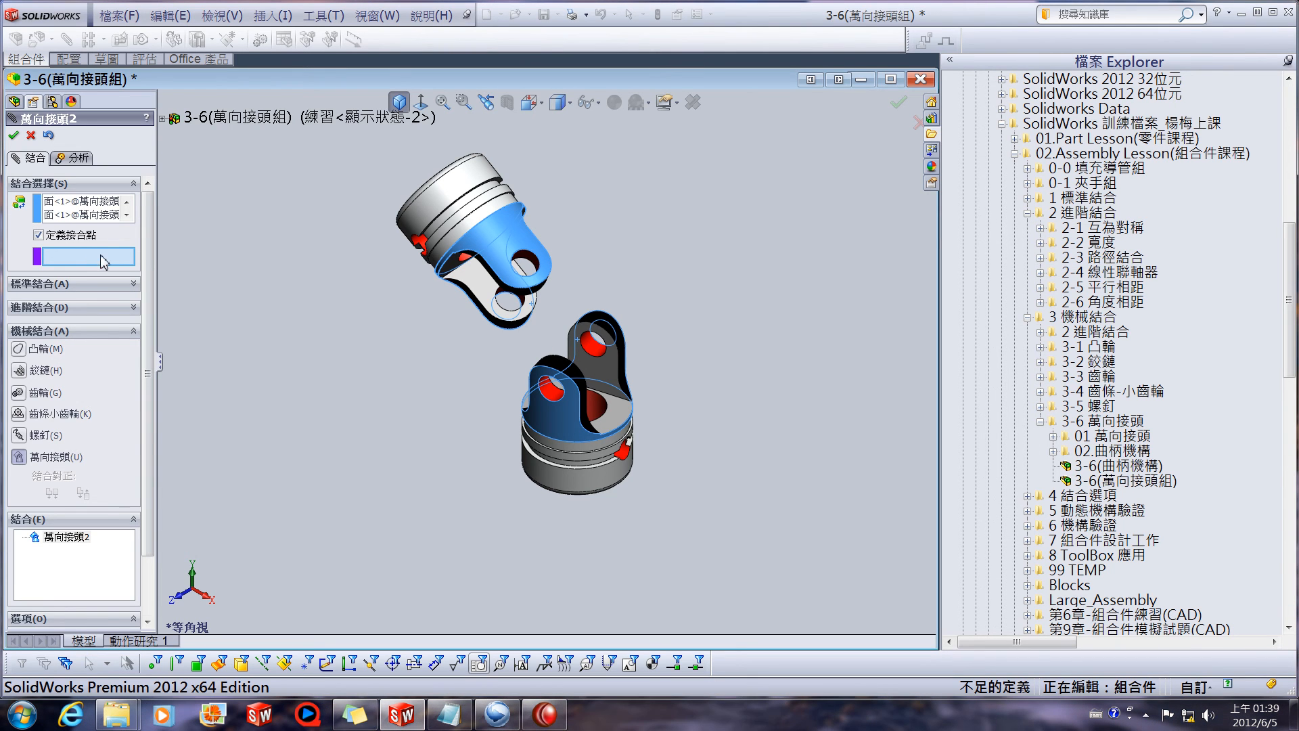
pyautogui.click(596, 107)
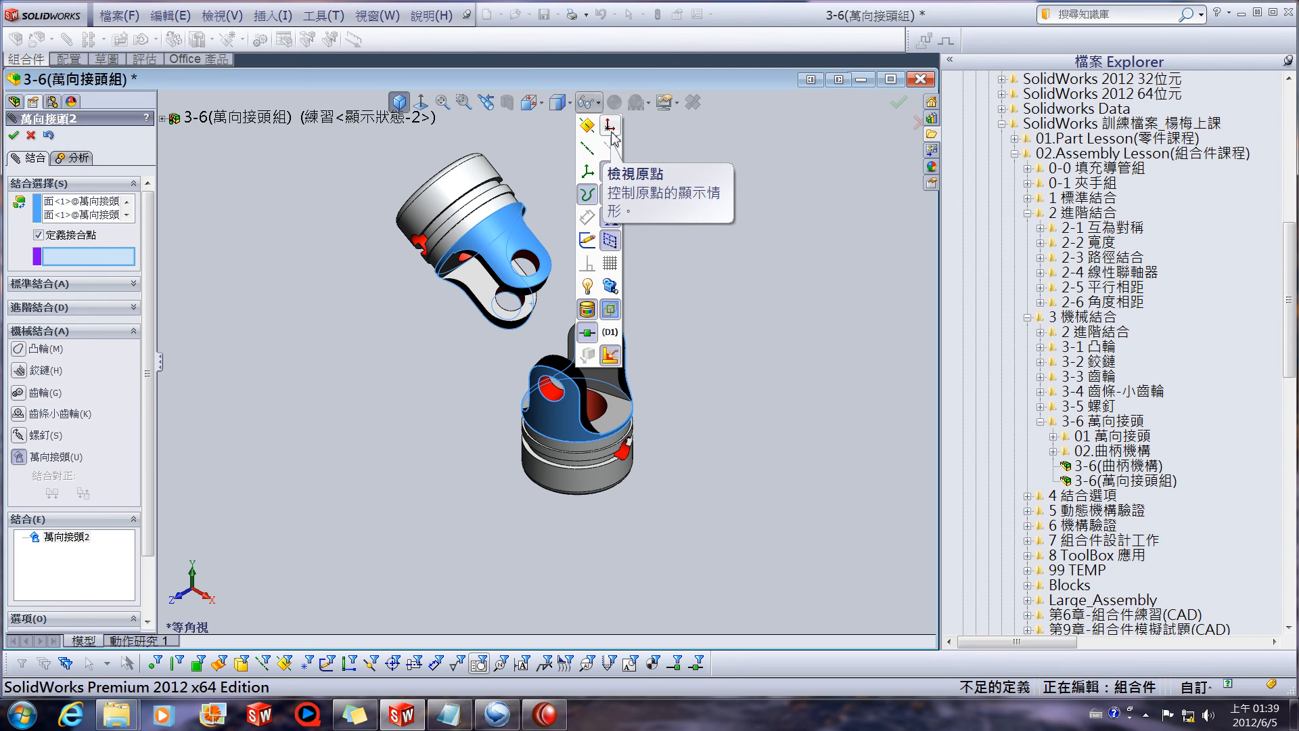
pyautogui.click(611, 132)
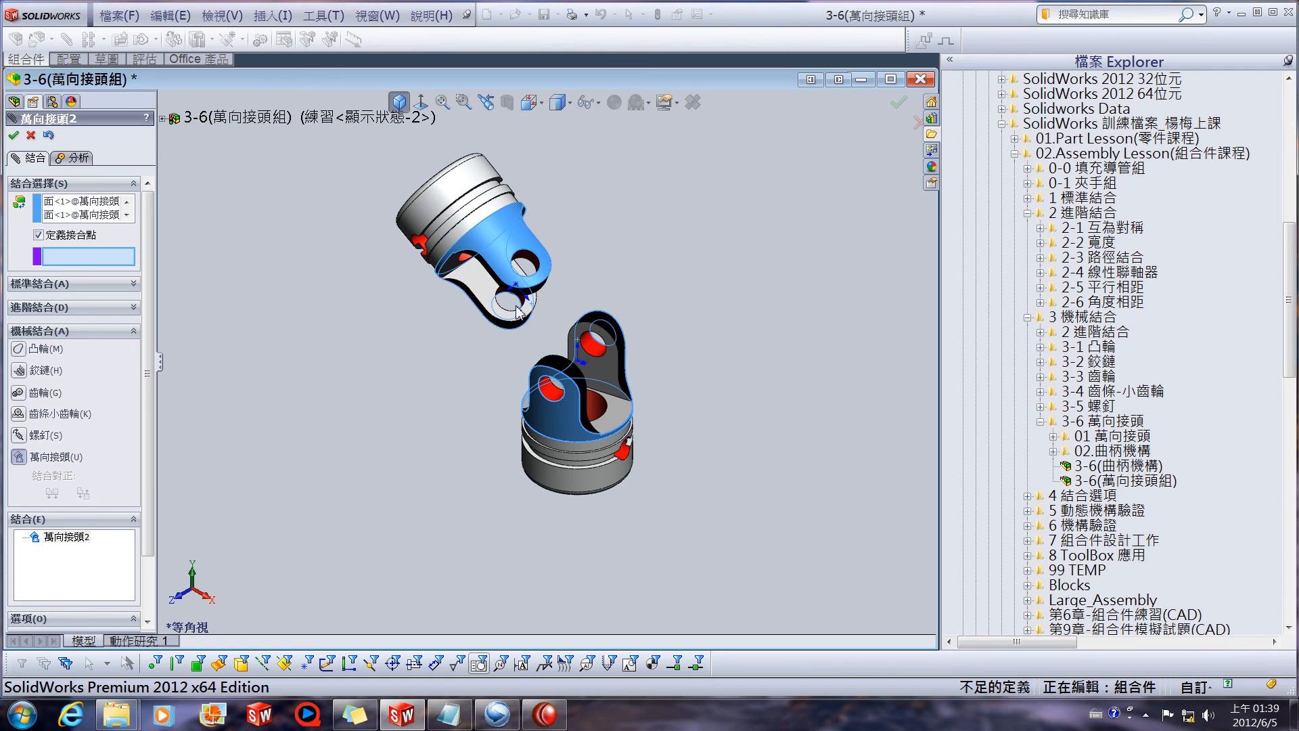
pyautogui.moveTo(519, 312); pyautogui.dragTo(542, 296, button='middle')
pyautogui.click(501, 286)
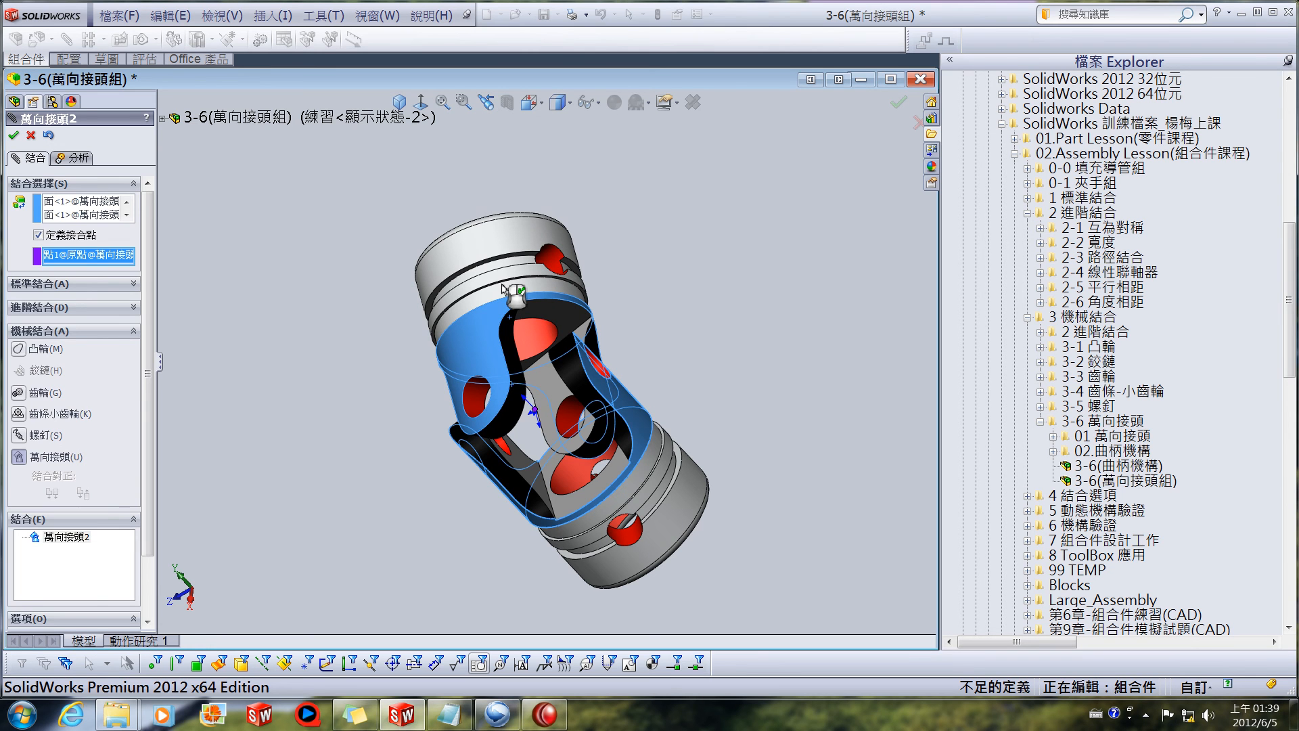
pyautogui.rightClick(507, 288)
# - Rotate and swing the lower and upper yokes to check the joint's motion about the defined joint point
pyautogui.scroll(3, 621, 302)
pyautogui.moveTo(716, 338); pyautogui.dragTo(774, 261, button='middle')
pyautogui.moveTo(613, 464); pyautogui.dragTo(701, 326)
pyautogui.moveTo(716, 356); pyautogui.dragTo(684, 431, button='middle')
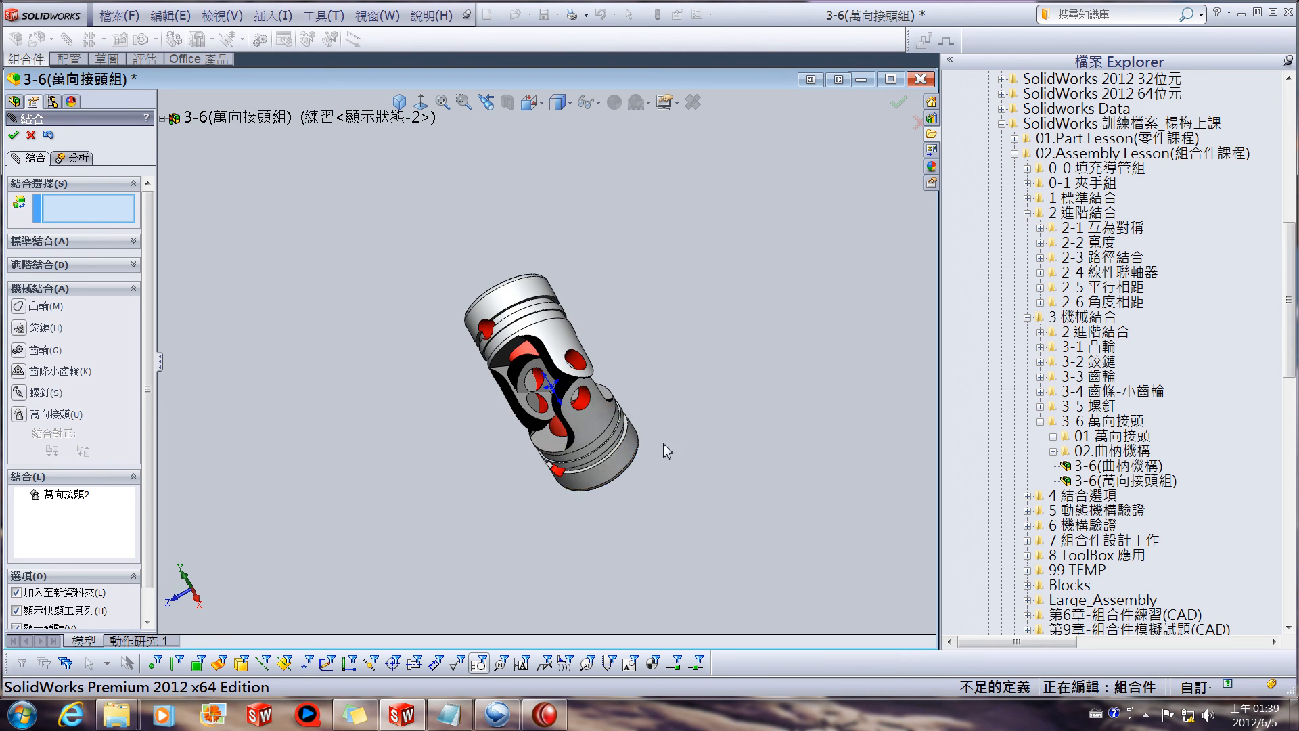
pyautogui.moveTo(607, 463); pyautogui.dragTo(619, 420)
pyautogui.moveTo(516, 296); pyautogui.dragTo(384, 274)
pyautogui.moveTo(596, 473)
pyautogui.mouseDown()
pyautogui.moveTo(645, 401)
pyautogui.moveTo(593, 467)
pyautogui.moveTo(456, 509)
pyautogui.moveTo(677, 378)
pyautogui.moveTo(672, 396)
pyautogui.moveTo(559, 443)
pyautogui.moveTo(627, 406)
pyautogui.moveTo(532, 466)
pyautogui.moveTo(725, 399)
pyautogui.mouseUp()
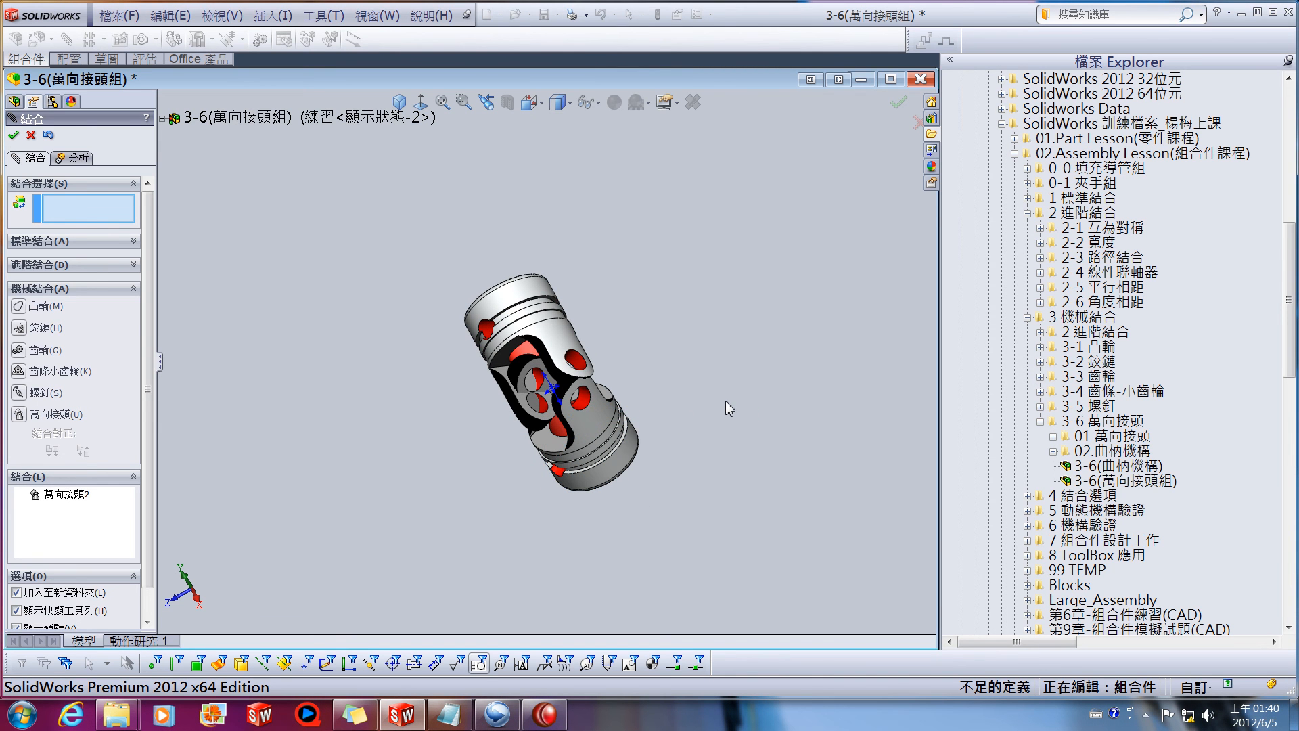